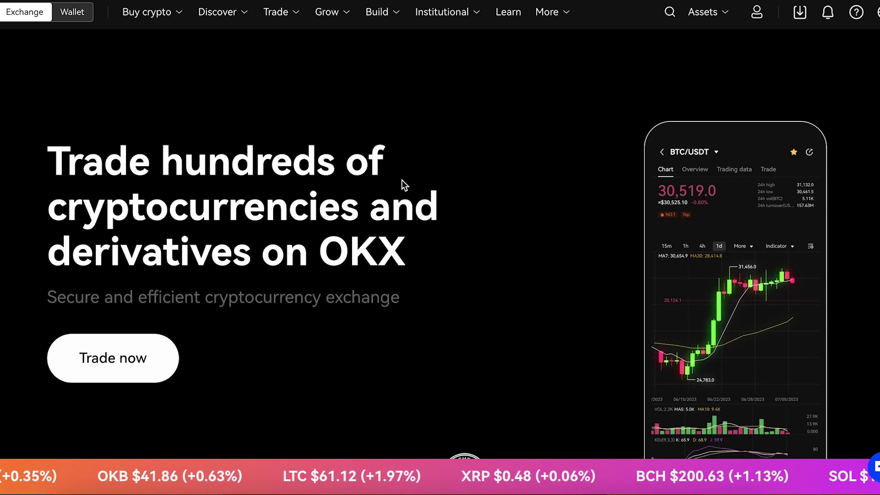
Create a Standard sub-account with deposits enabled, confirming with the phone verification code
mouse_move(753, 22)
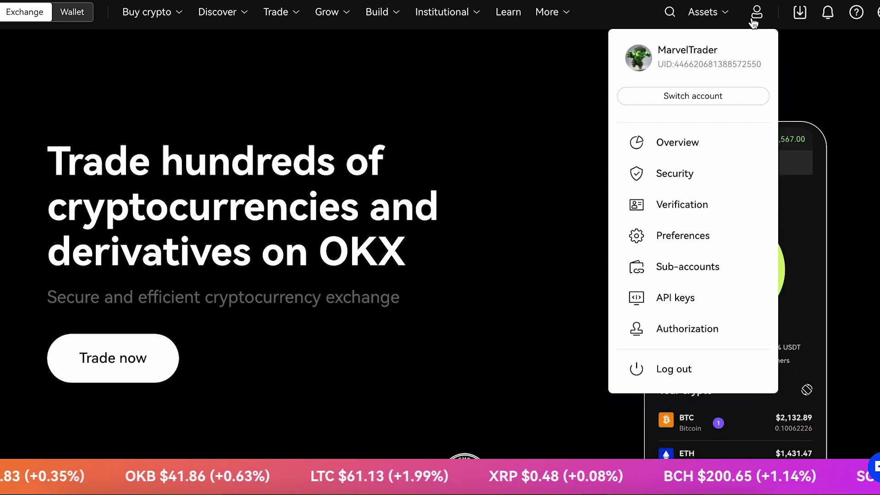
left_click(640, 275)
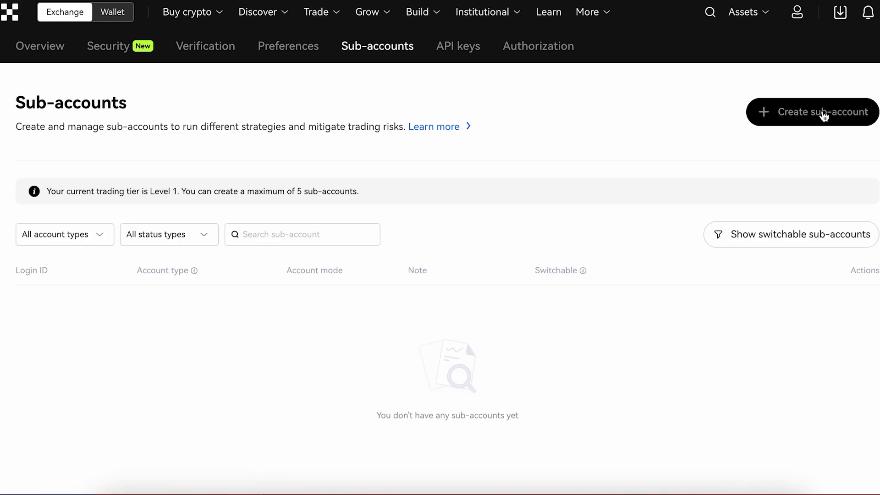
left_click(814, 115)
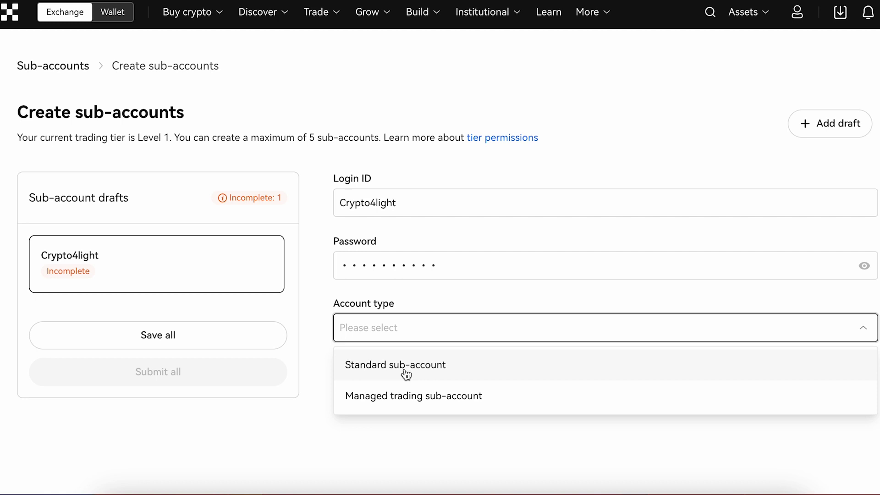
left_click(406, 375)
scroll(406, 374, "down", 3)
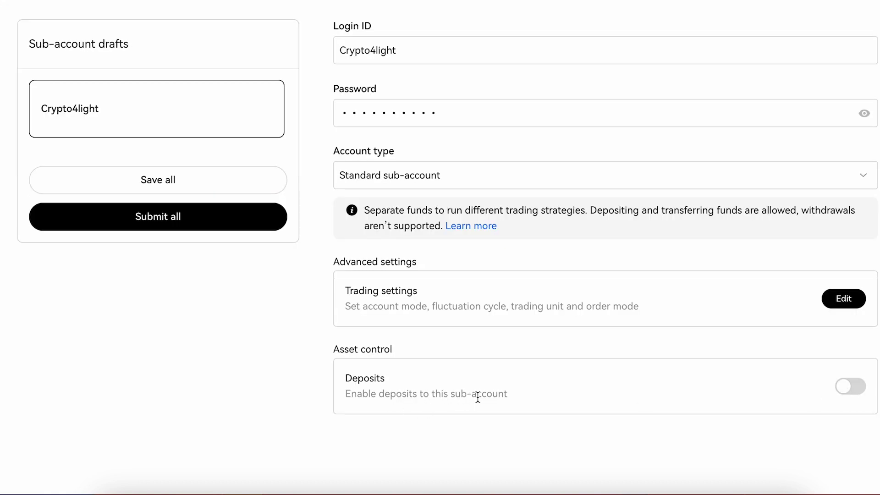
left_click(853, 390)
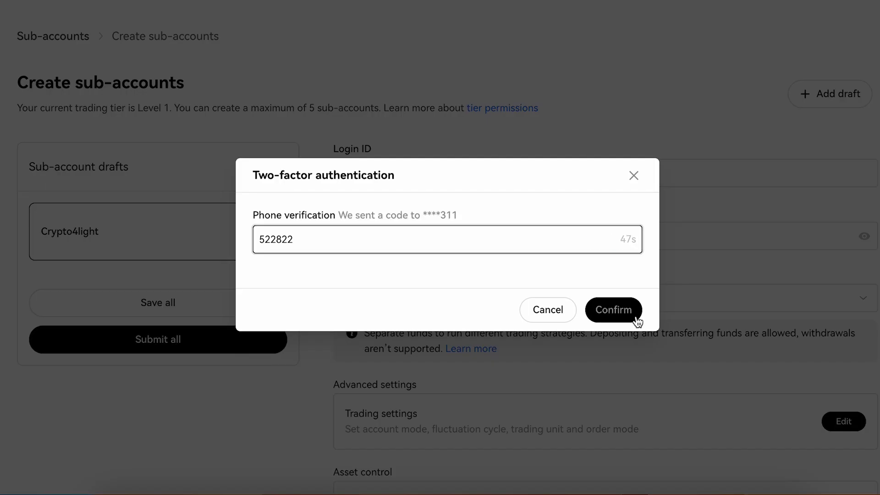
left_click(637, 321)
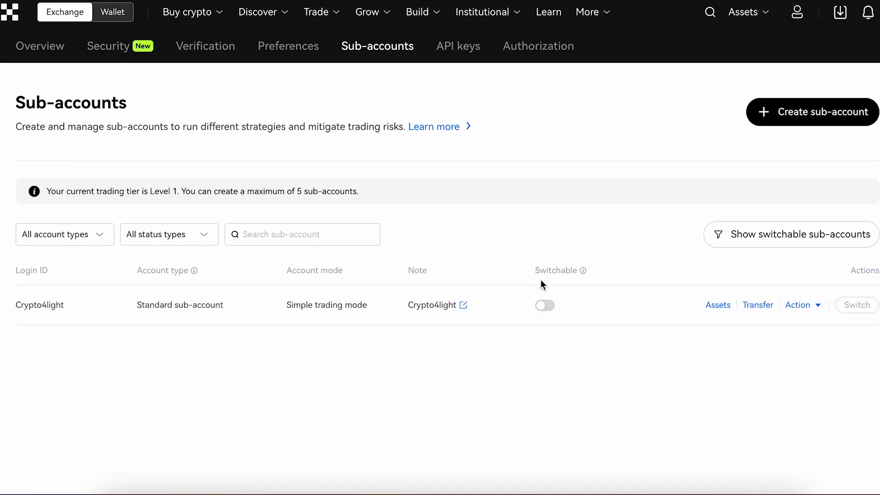
Make the new sub-account switchable and switch into it
left_click(545, 307)
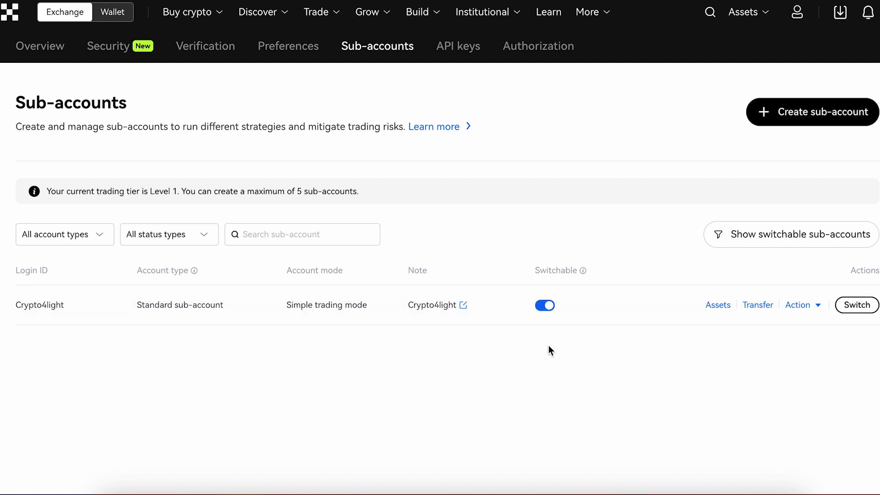
mouse_move(797, 14)
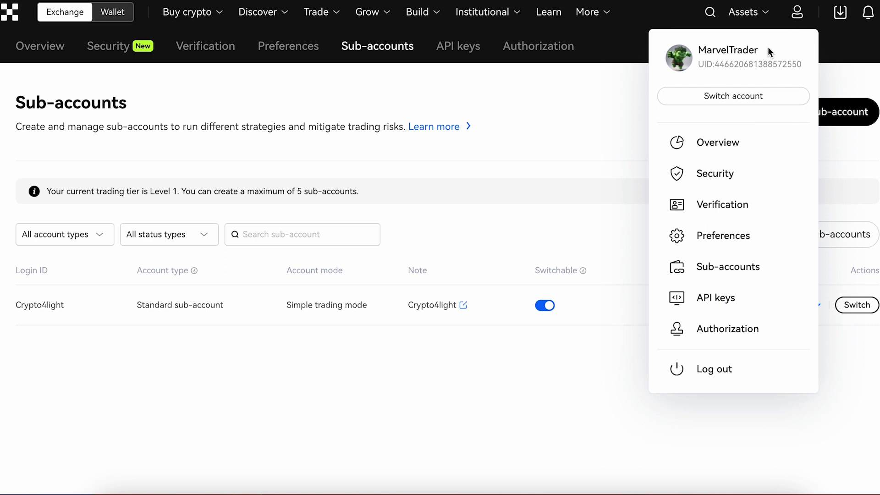
left_click(748, 101)
mouse_move(433, 187)
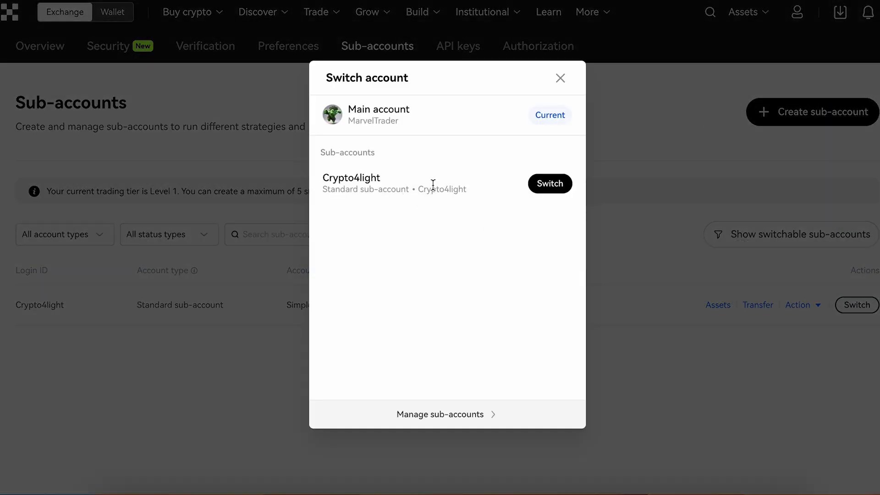
left_click(550, 184)
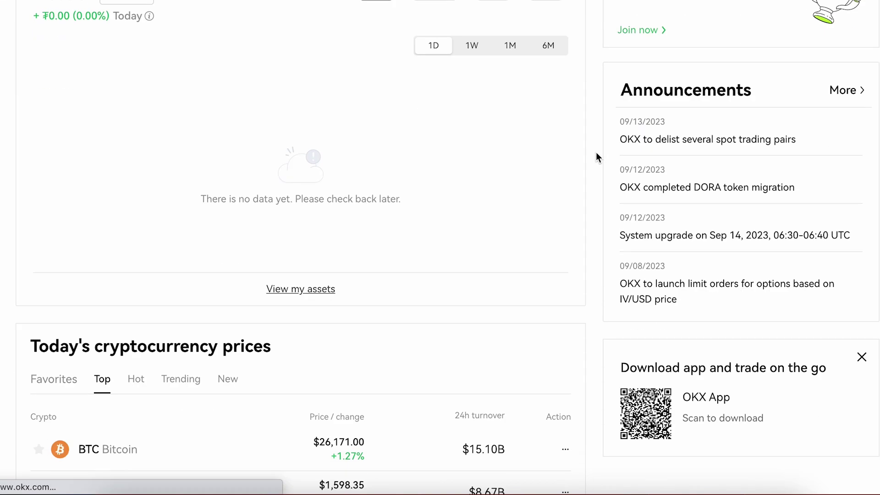
Start an ETH deposit on the ETH-ERC20 network and continue to the deposit address
left_click(374, 126)
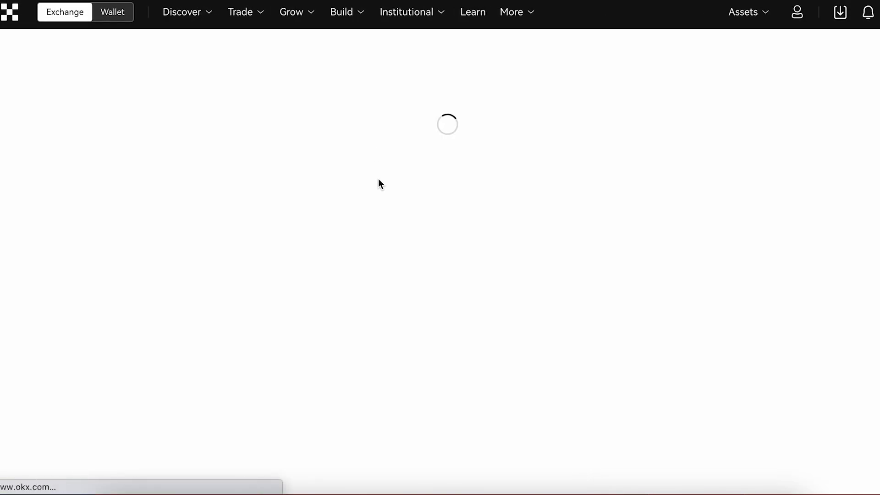
left_click(304, 181)
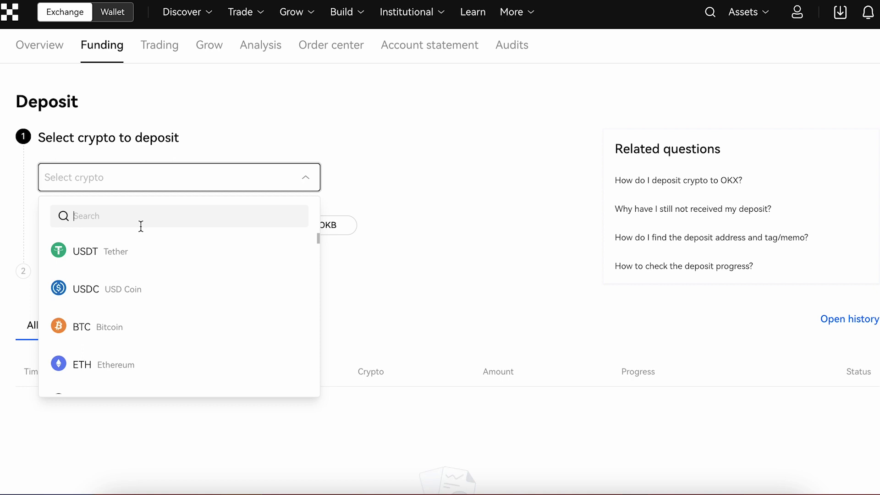
left_click(126, 368)
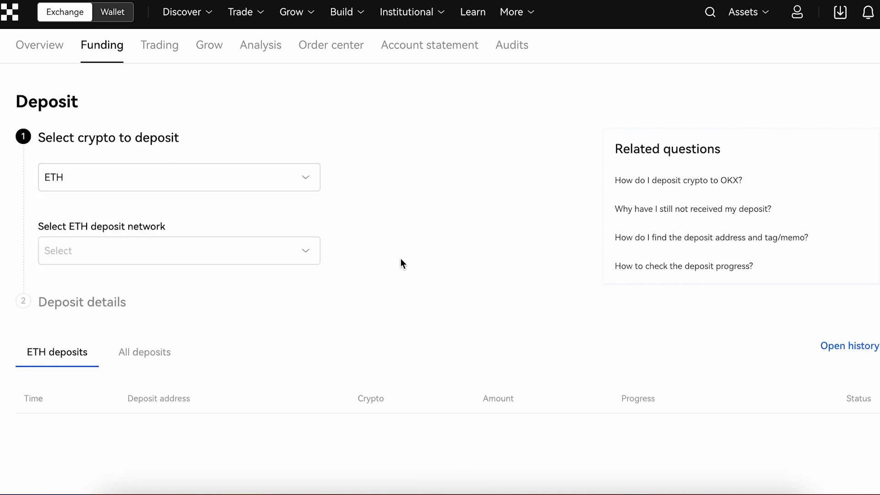
left_click(281, 257)
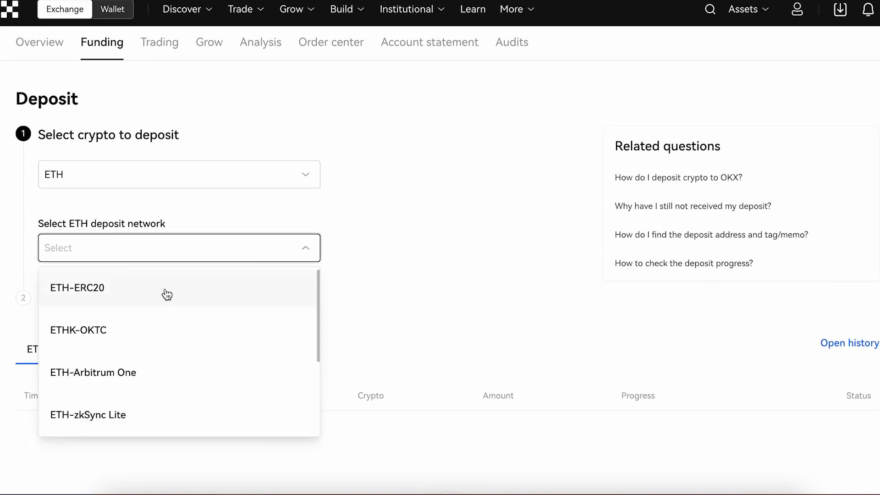
left_click(101, 289)
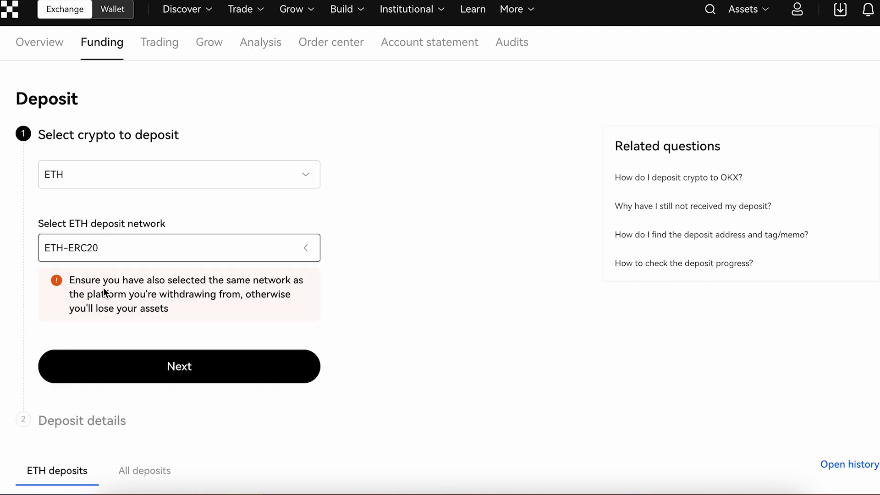
left_click(186, 349)
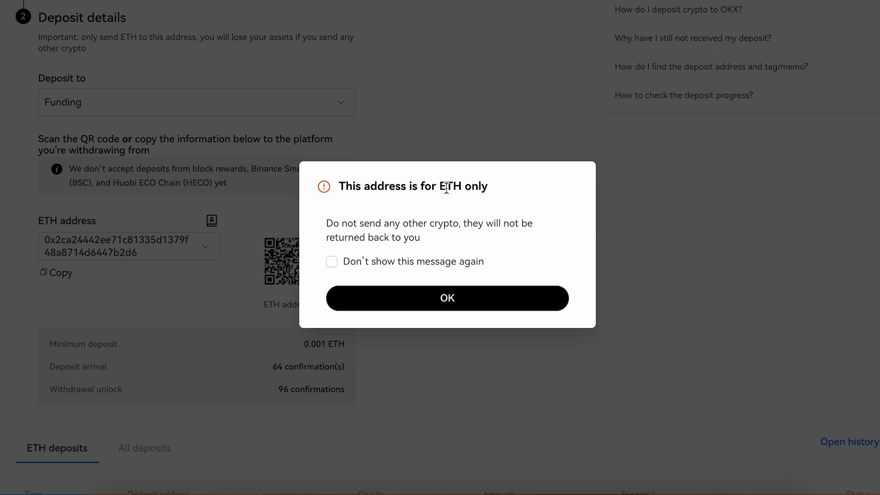
Permanently dismiss the ETH-only warning and generate a first new ETH-ERC20 deposit address
left_click(332, 262)
left_click(448, 302)
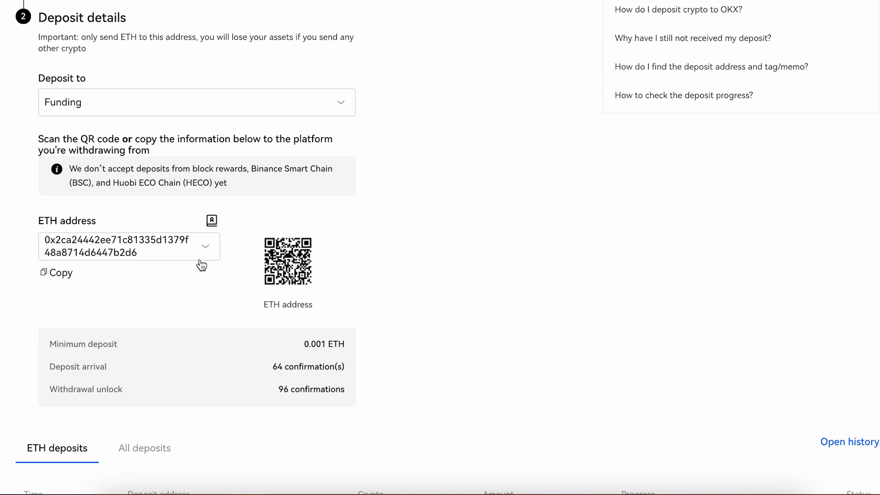
left_click(204, 252)
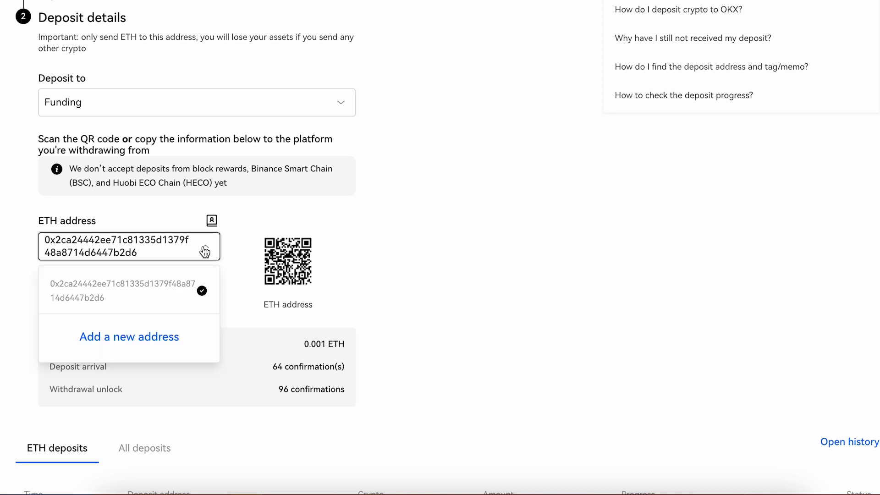
left_click(126, 350)
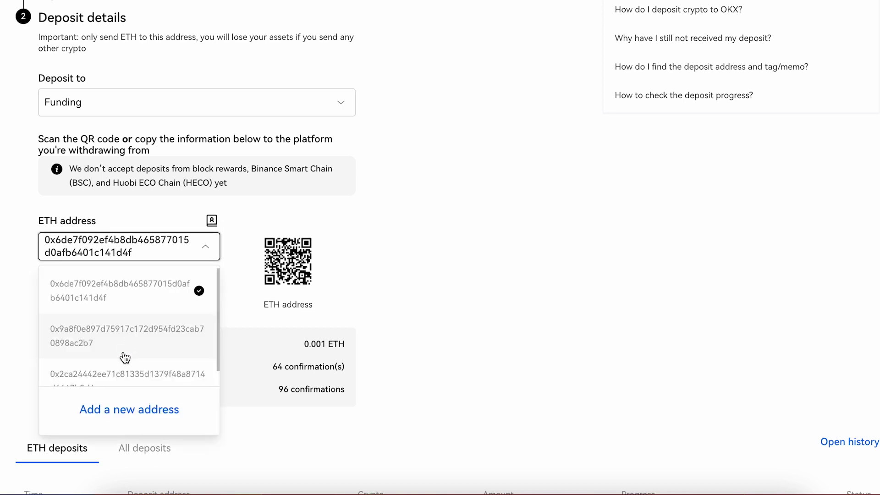
Generate four more ETH-ERC20 deposit addresses and close the address list
left_click(128, 413)
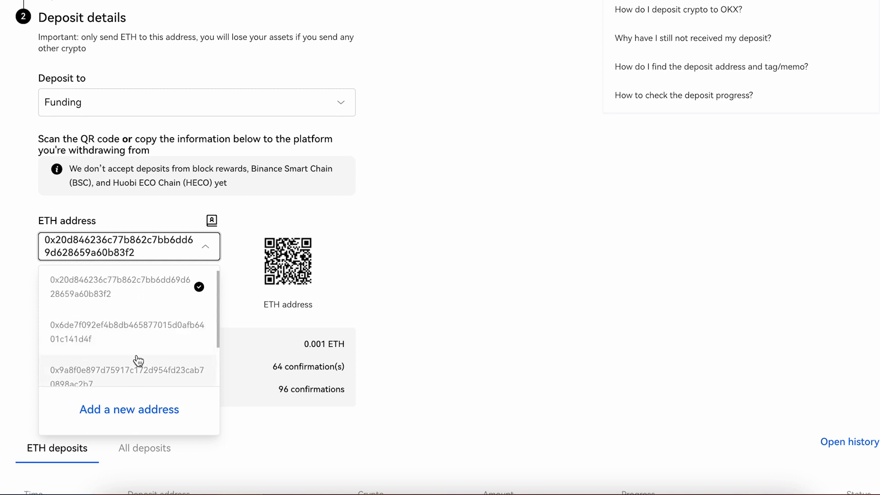
scroll(139, 404, "down", 2)
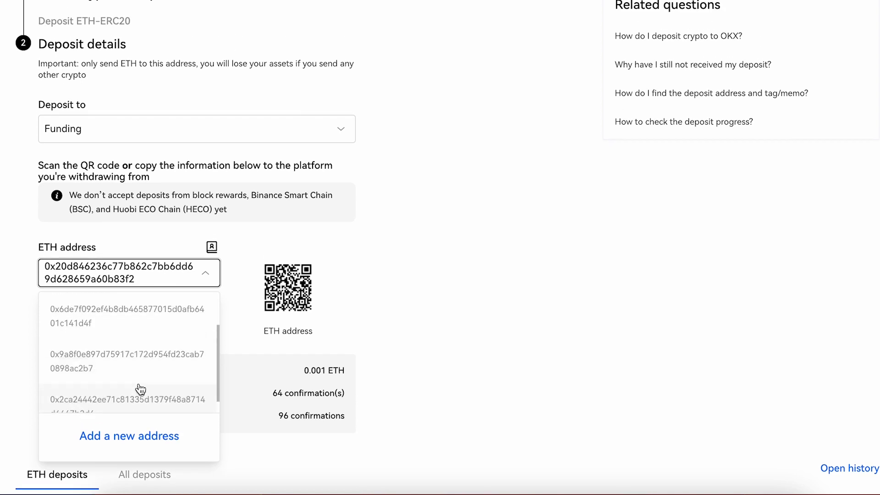
left_click(137, 436)
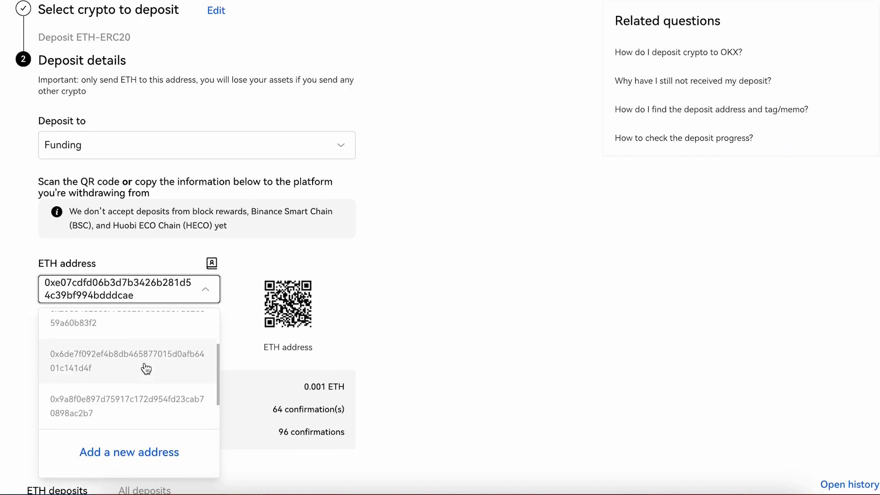
left_click(111, 429)
left_click(138, 443)
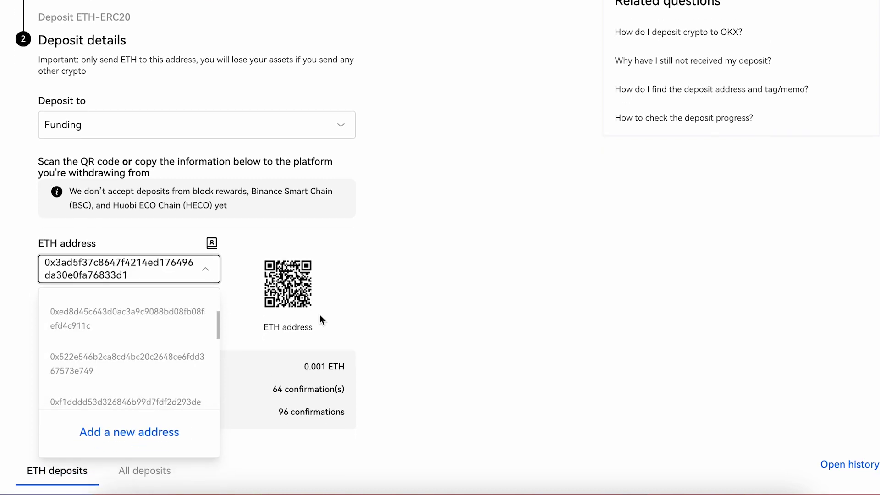
left_click(388, 308)
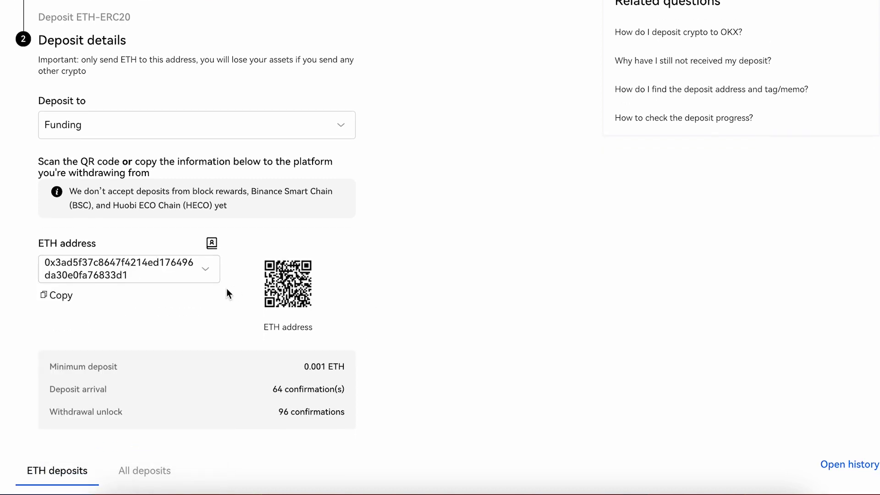
scroll(282, 313, "up", 3)
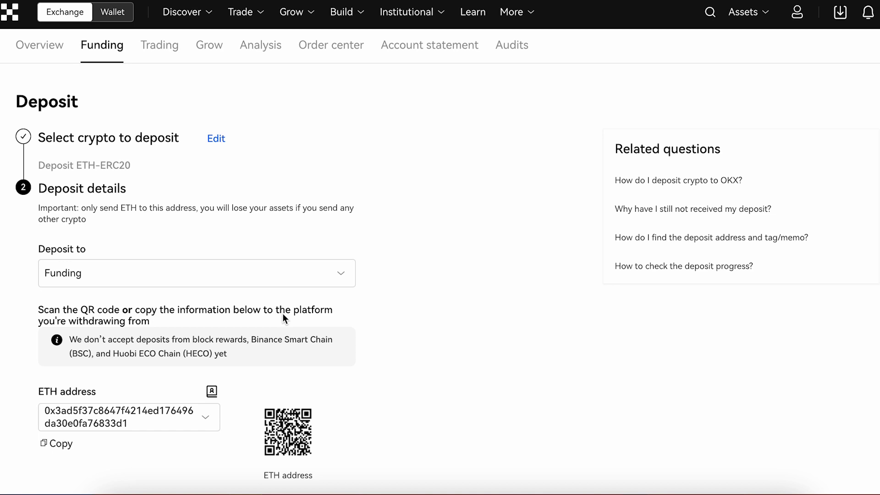
scroll(239, 254, "down", 3)
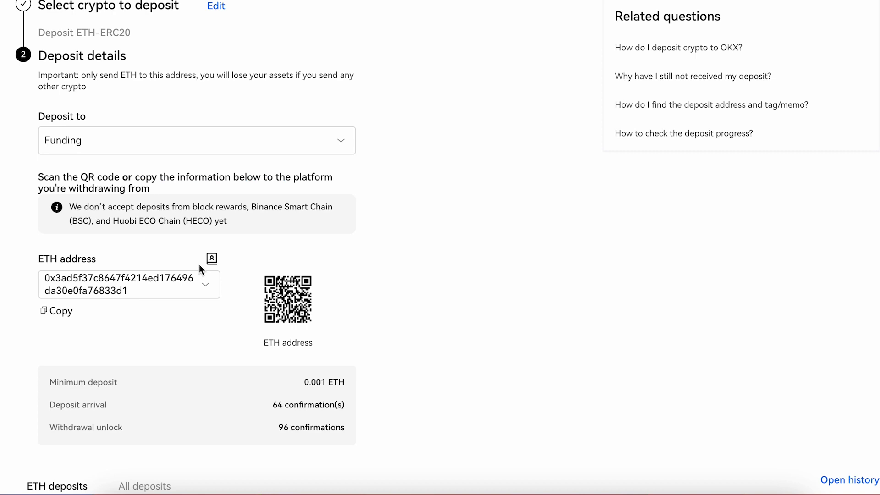
Review all deposit addresses in the ETH-ERC20 address book and copy the first one
left_click(211, 259)
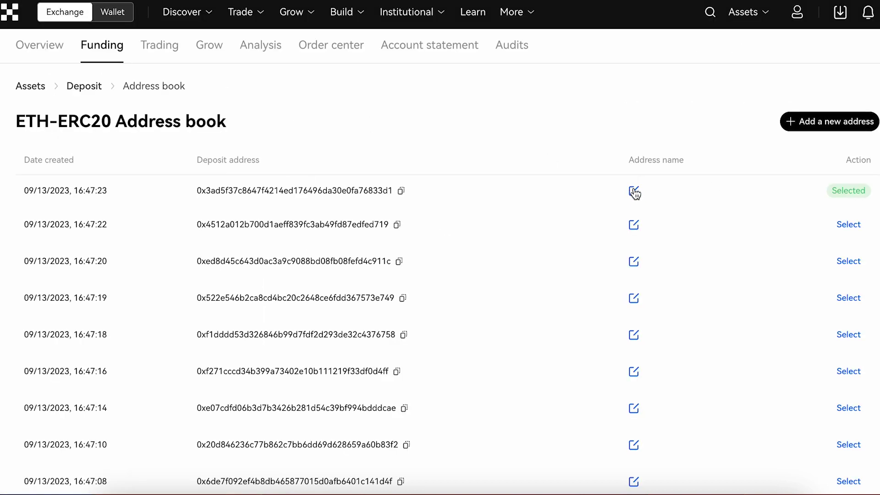
scroll(634, 232, "down", 3)
scroll(635, 253, "up", 3)
scroll(643, 428, "down", 1)
scroll(642, 418, "down", 1)
scroll(642, 417, "up", 1)
scroll(501, 156, "down", 1)
left_click(401, 172)
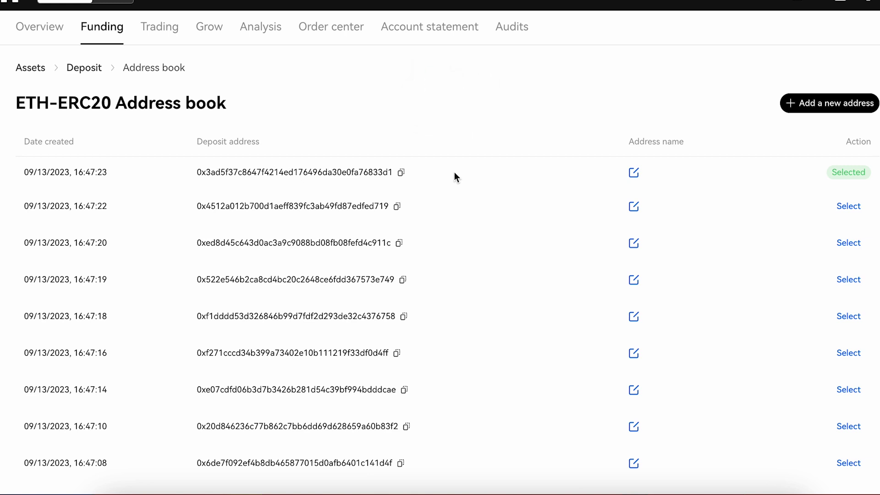
scroll(455, 177, "up", 1)
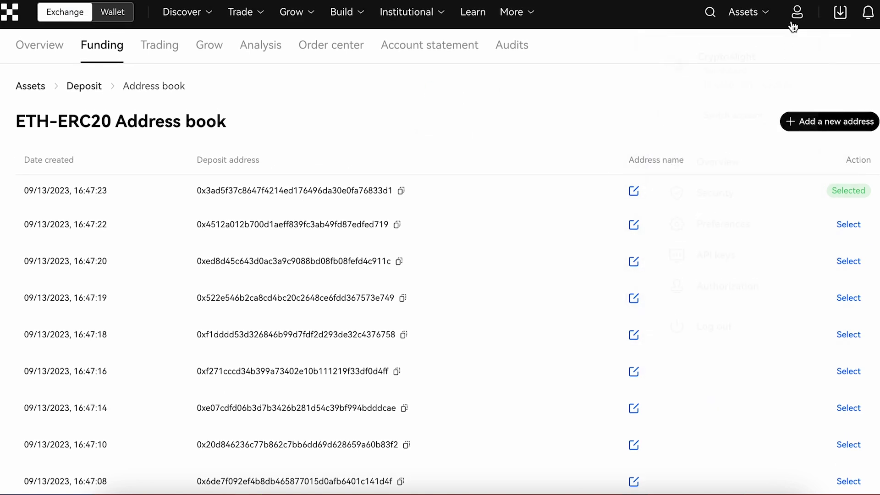
mouse_move(794, 25)
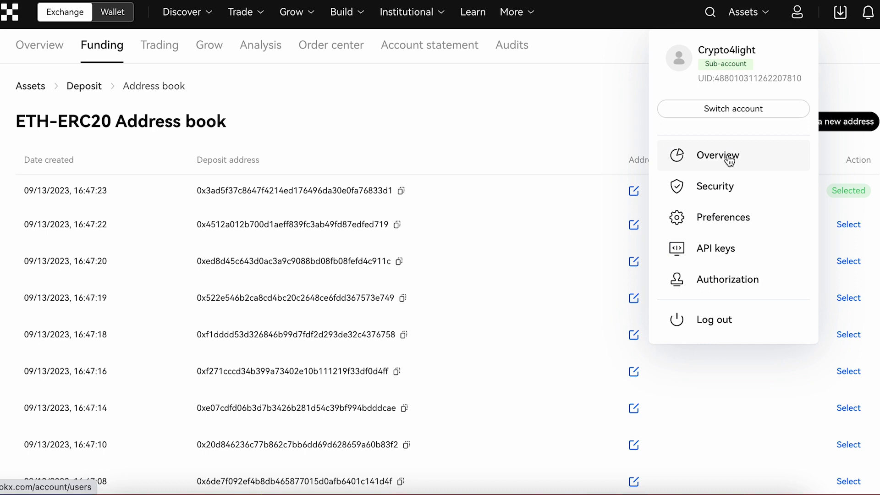